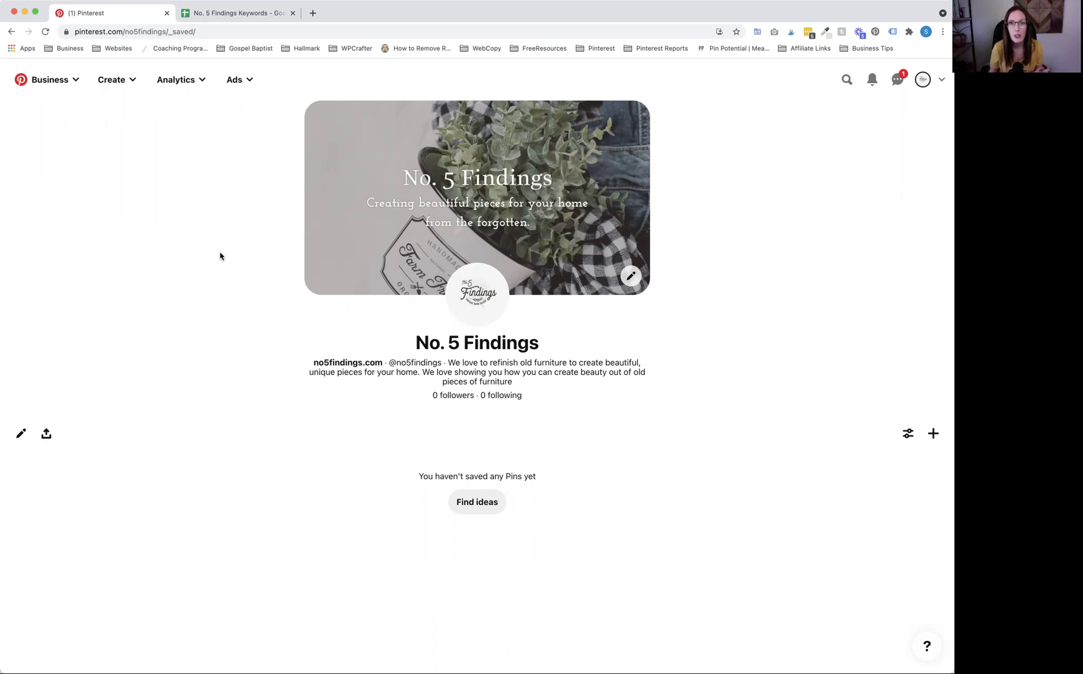
Switch to the No. 5 Findings Keywords spreadsheet and examine its DIY, Tutorials and Dressers keyword columns.
{"action": "left_click", "coordinate": [243, 17]}
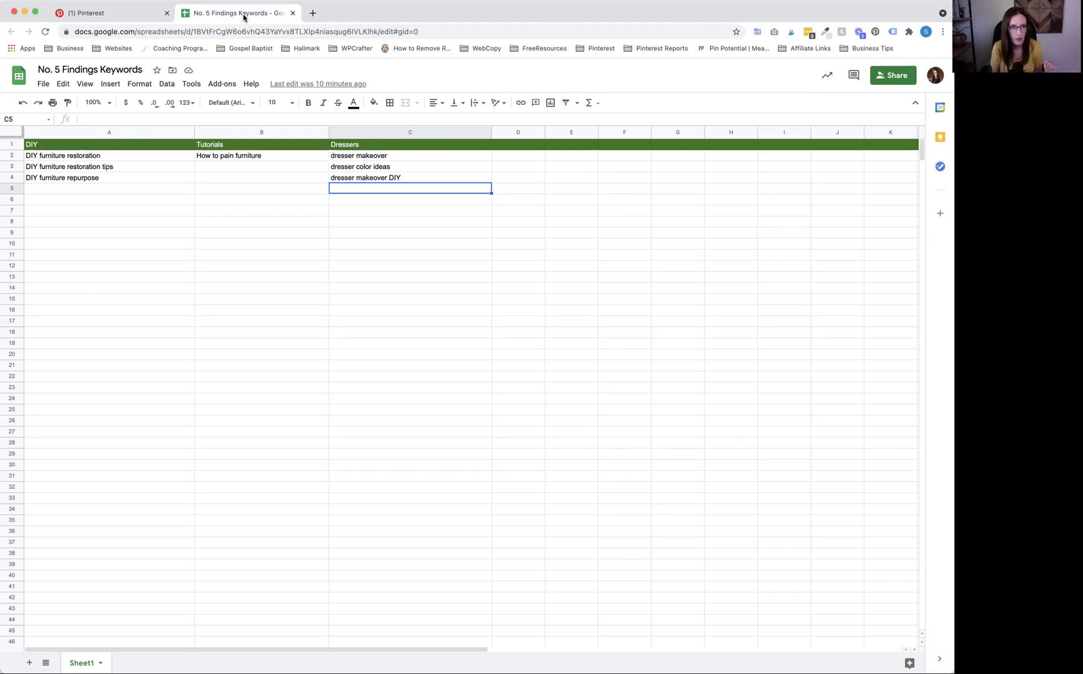
{"action": "left_click", "coordinate": [136, 132]}
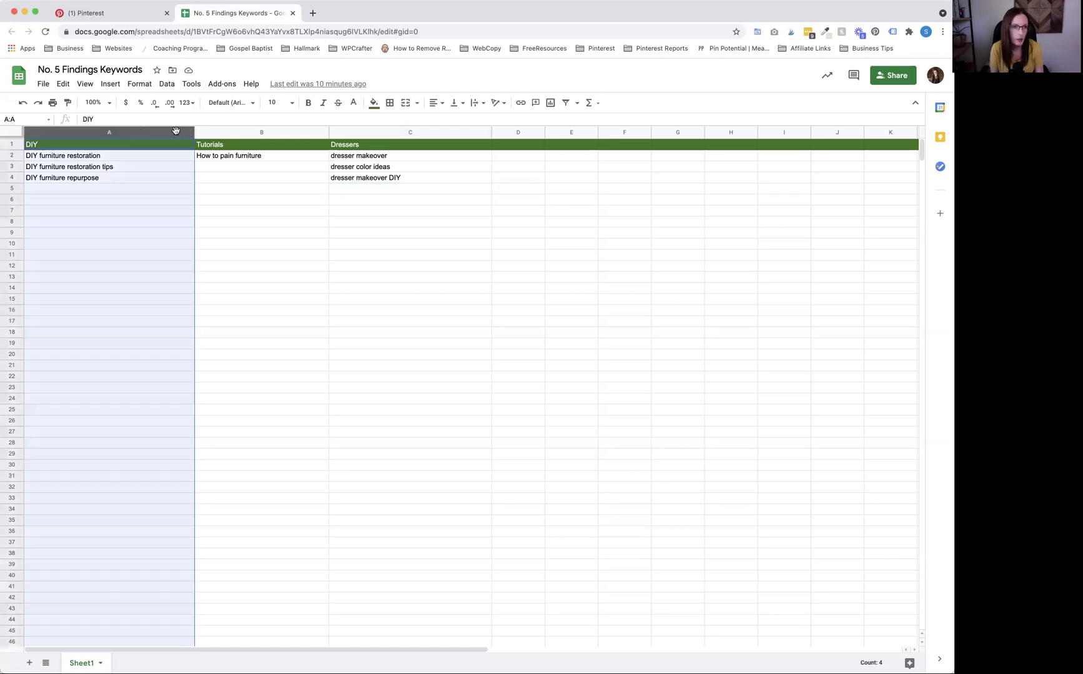
{"action": "left_click", "coordinate": [255, 131]}
{"action": "left_click", "coordinate": [392, 132]}
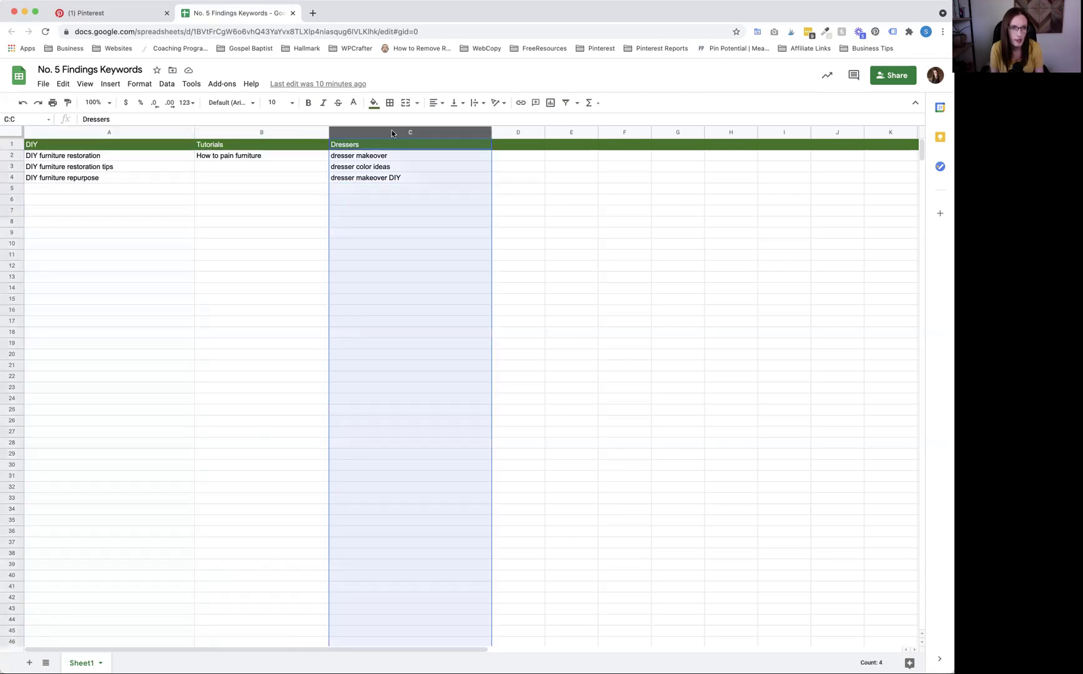
{"action": "left_click", "coordinate": [264, 132]}
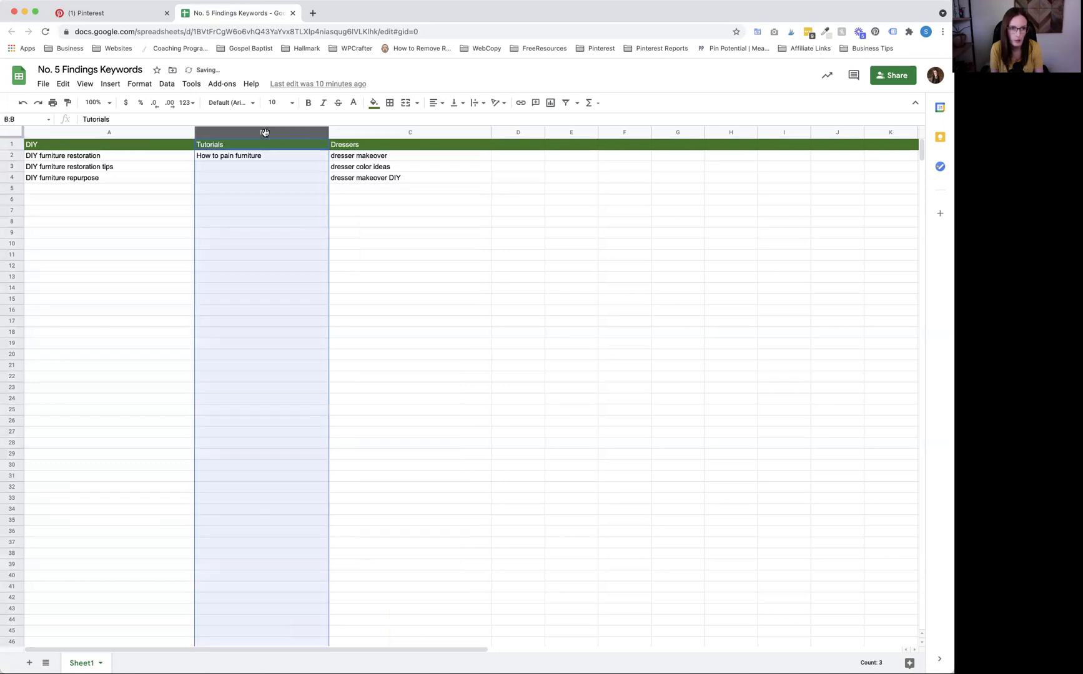
{"action": "left_click", "coordinate": [126, 134]}
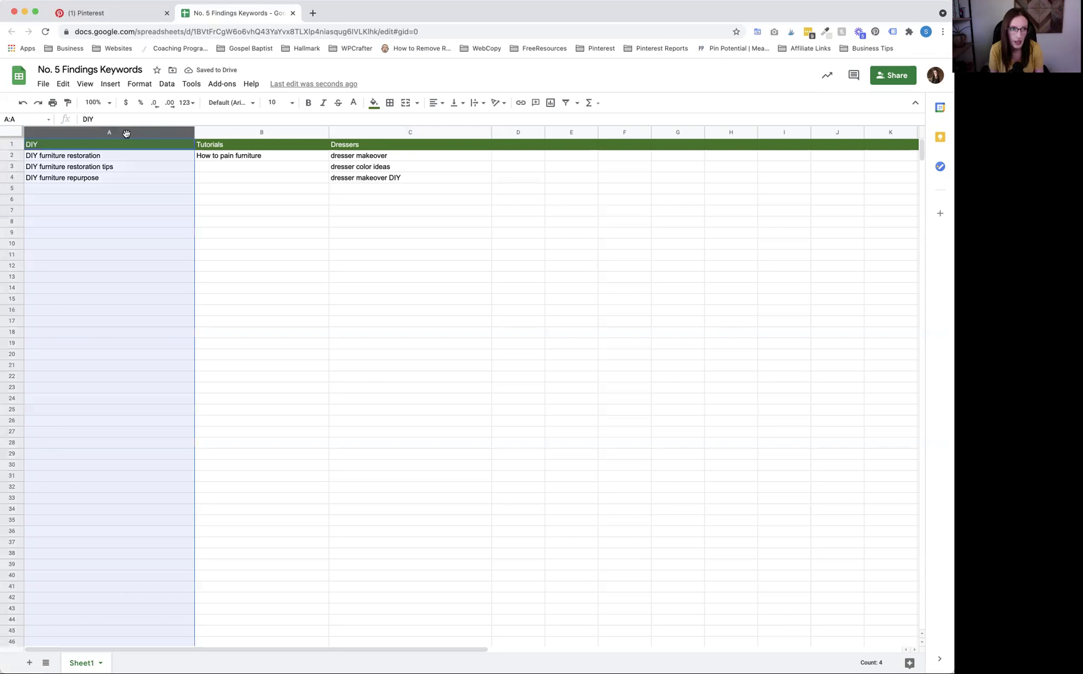
{"action": "left_click", "coordinate": [428, 131]}
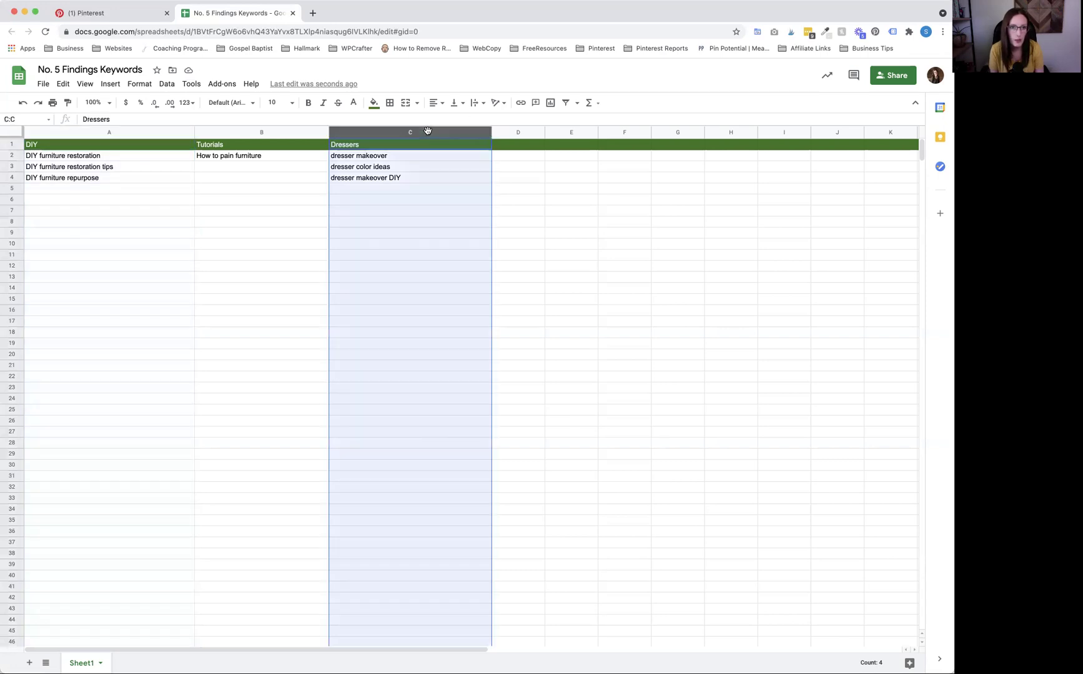
{"action": "left_click", "coordinate": [532, 135]}
{"action": "left_click", "coordinate": [572, 134]}
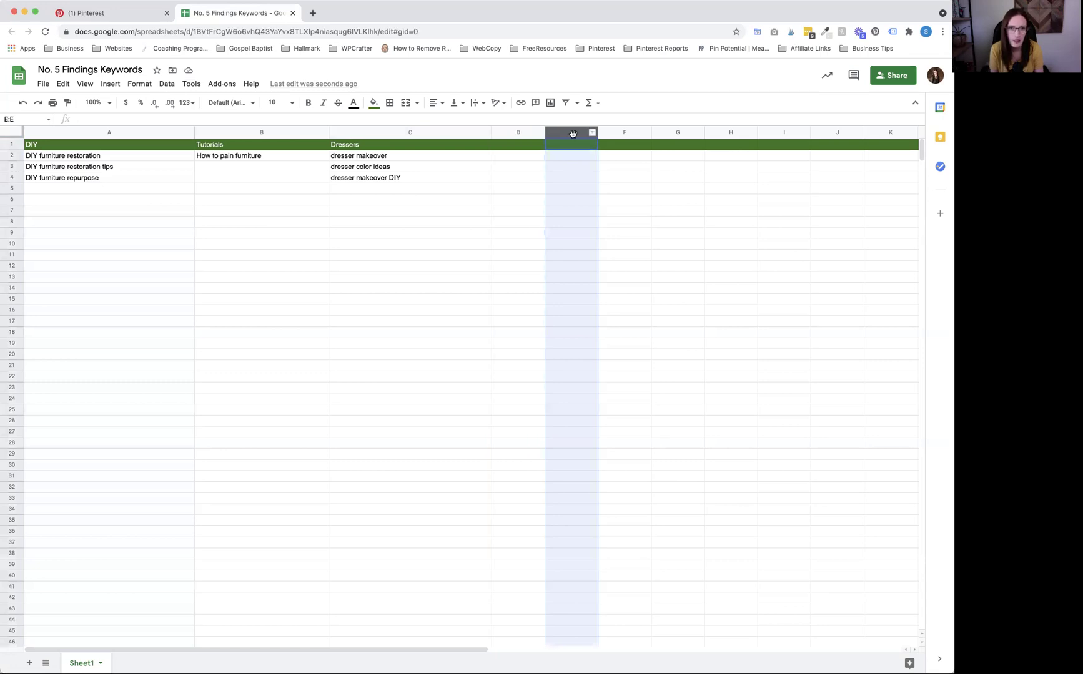
{"action": "left_click", "coordinate": [167, 132]}
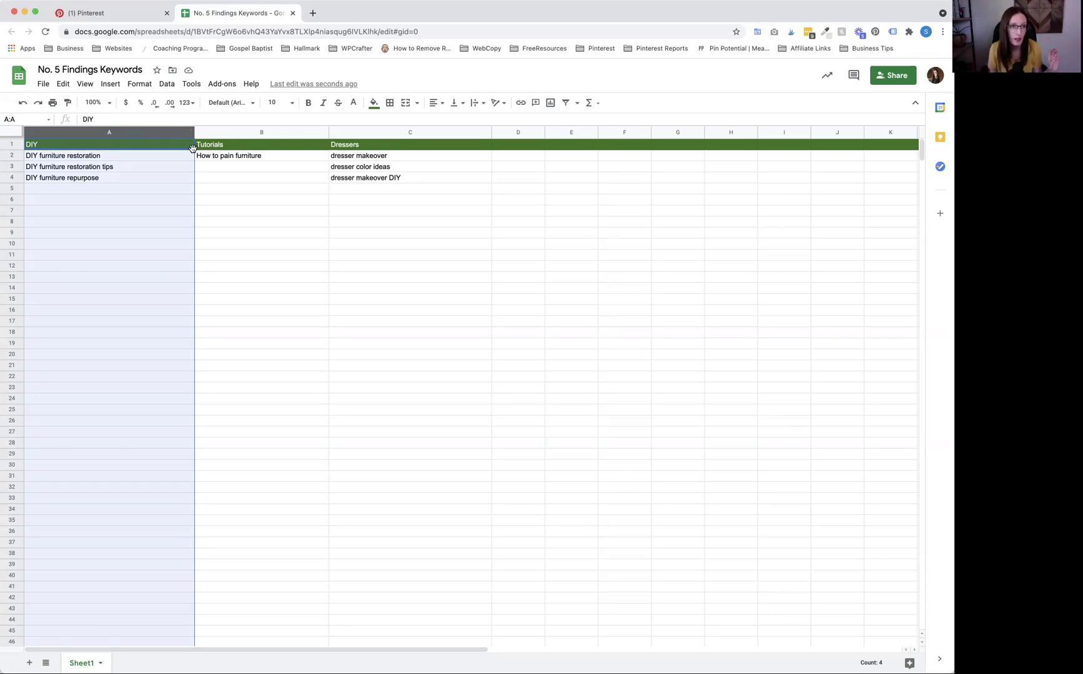
Correct the first keyword under Tutorials to "How to paint furniture".
{"action": "left_click", "coordinate": [234, 158]}
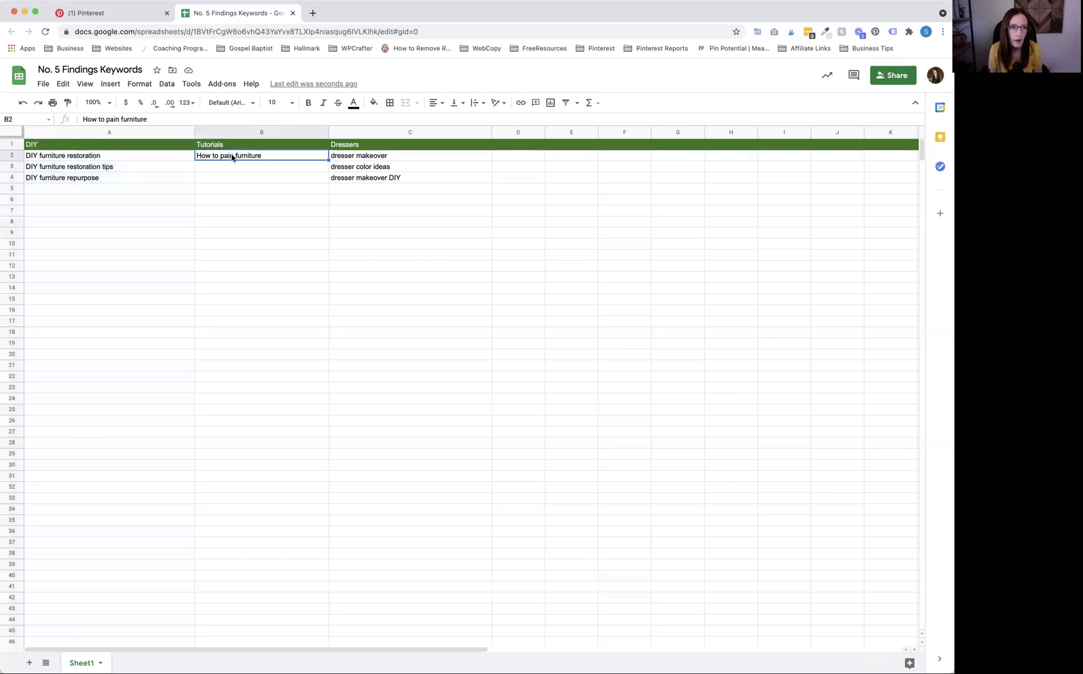
{"action": "double_click", "coordinate": [232, 156]}
{"action": "type", "text": "t"}
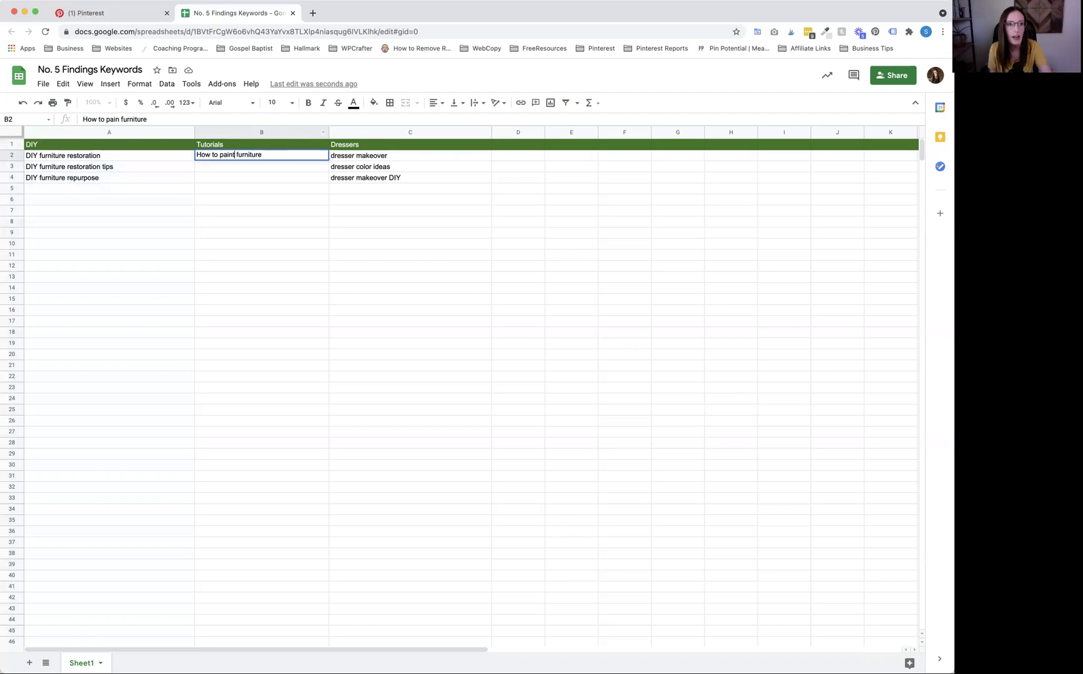
{"action": "left_click", "coordinate": [260, 166]}
{"action": "left_click", "coordinate": [338, 158]}
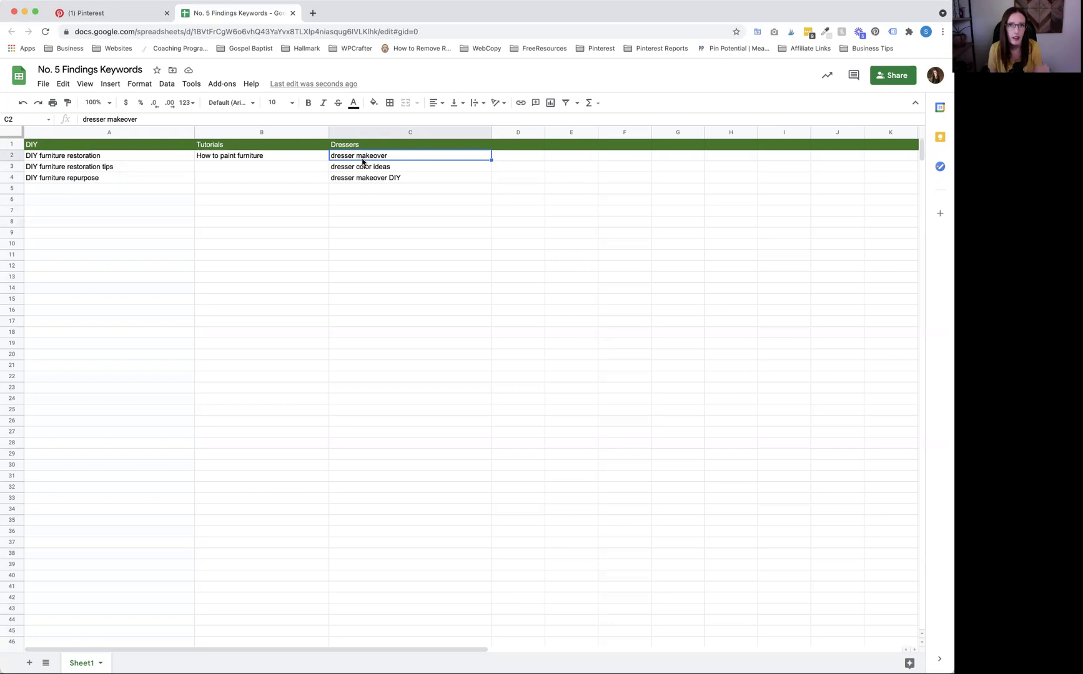
Switch back to Pinterest and look up the search suggestions for "diy furniture" across all pins.
{"action": "left_click", "coordinate": [132, 15]}
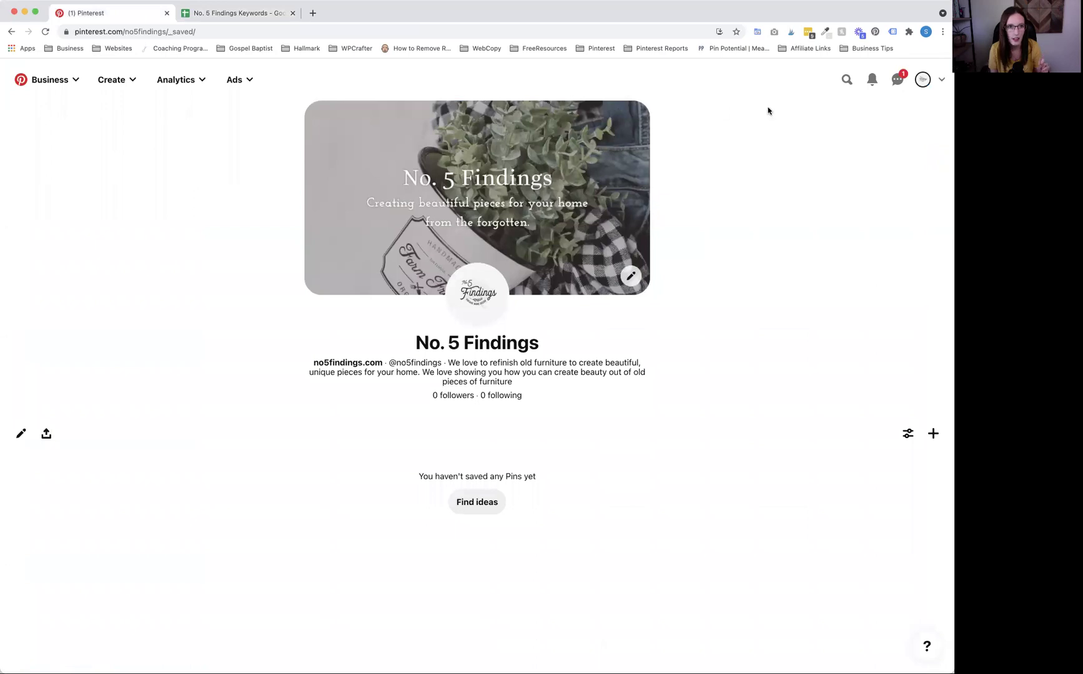
{"action": "left_click", "coordinate": [846, 81]}
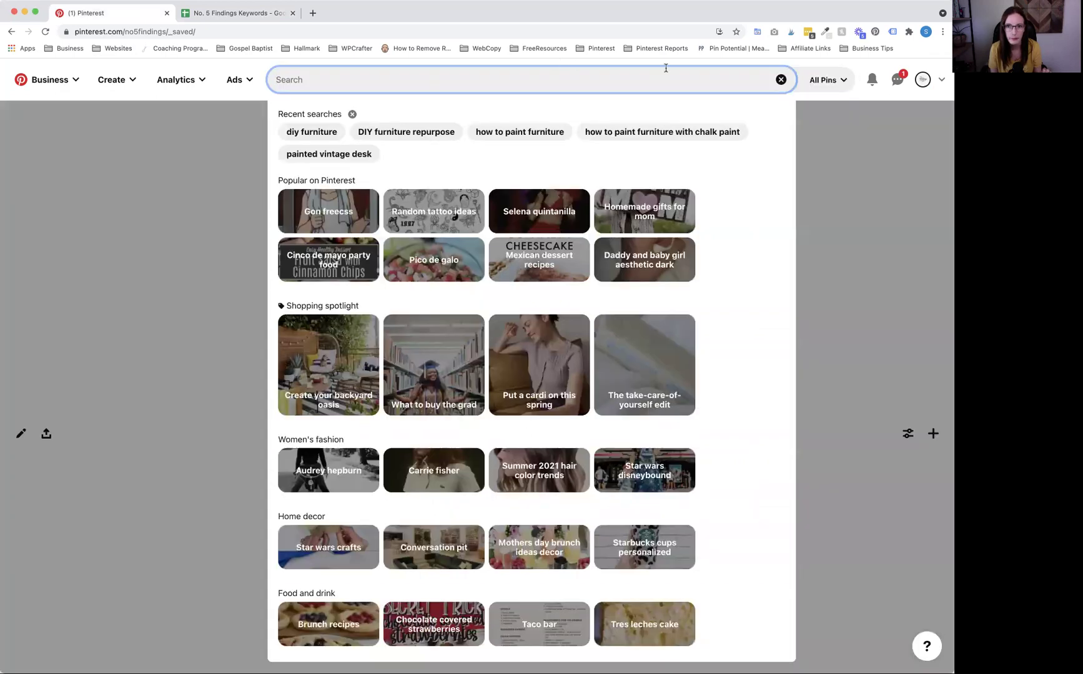
{"action": "left_click", "coordinate": [844, 81]}
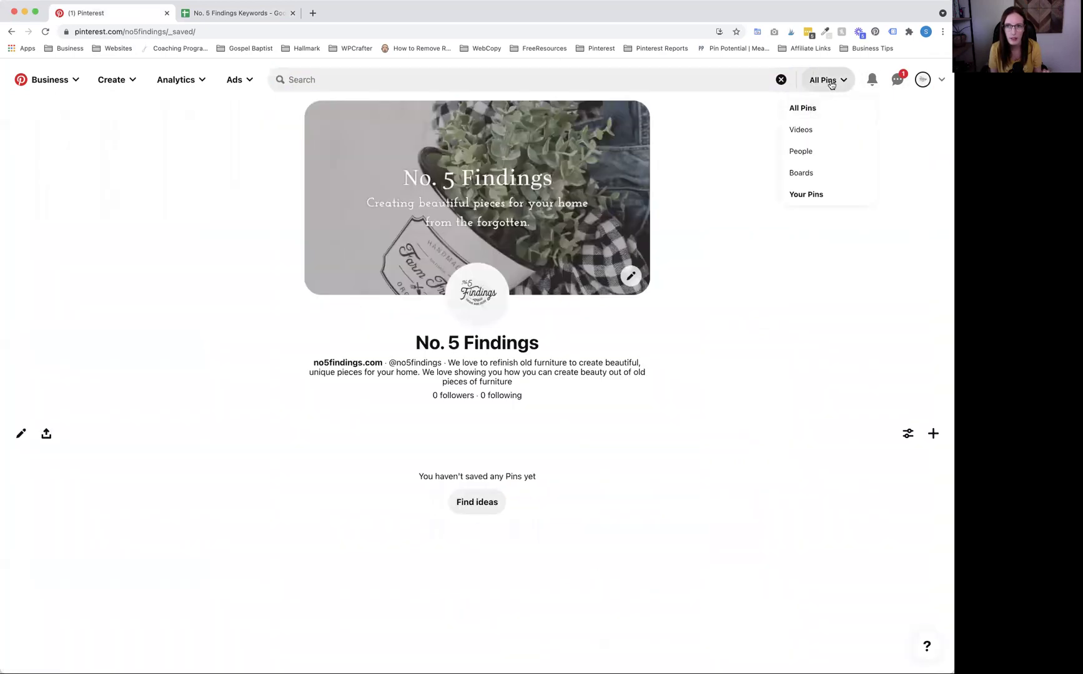
{"action": "left_click", "coordinate": [684, 82]}
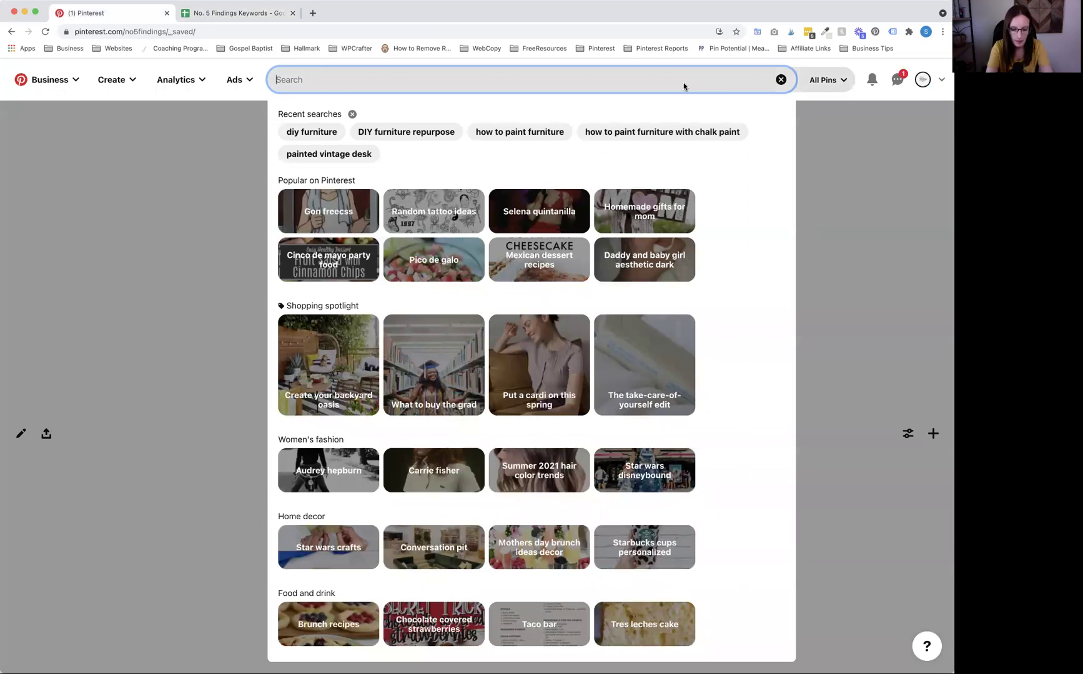
{"action": "type", "text": "diy furniture"}
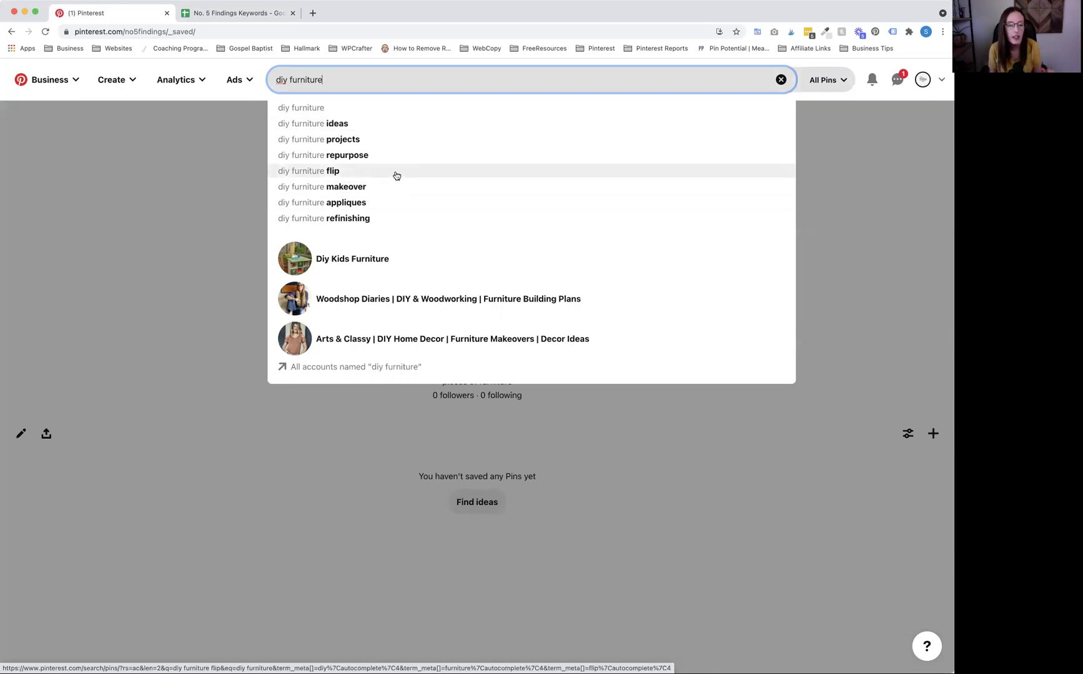
Look up the search suggestions for "dresser makeover", then leave the search without running it.
{"action": "triple_click", "coordinate": [345, 82]}
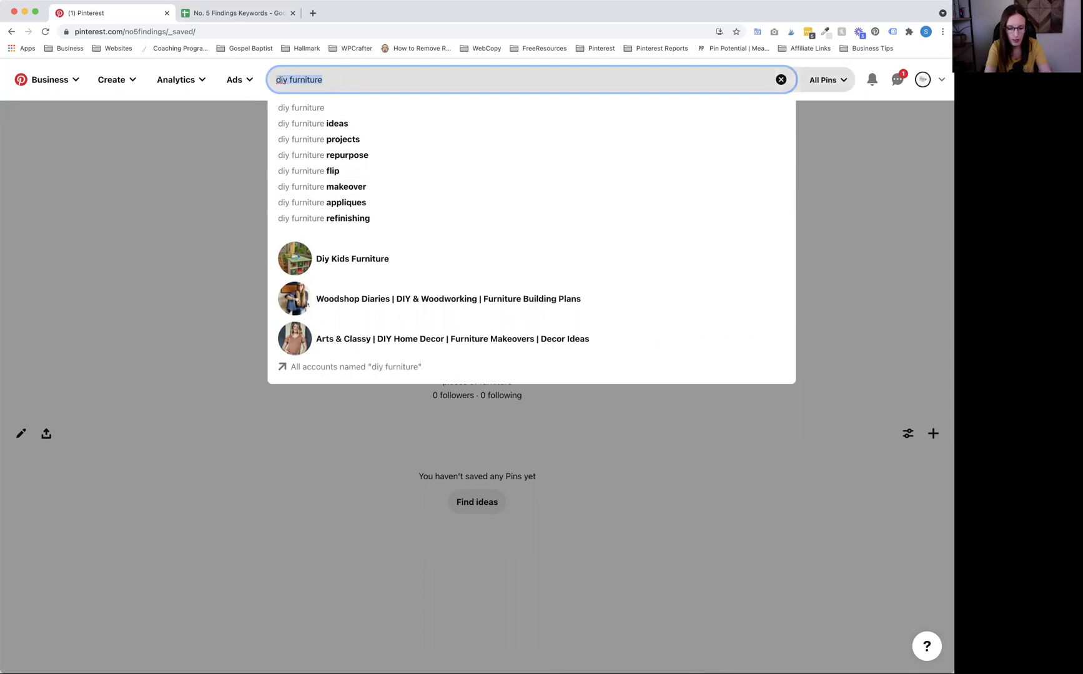
{"action": "type", "text": "dresser makover"}
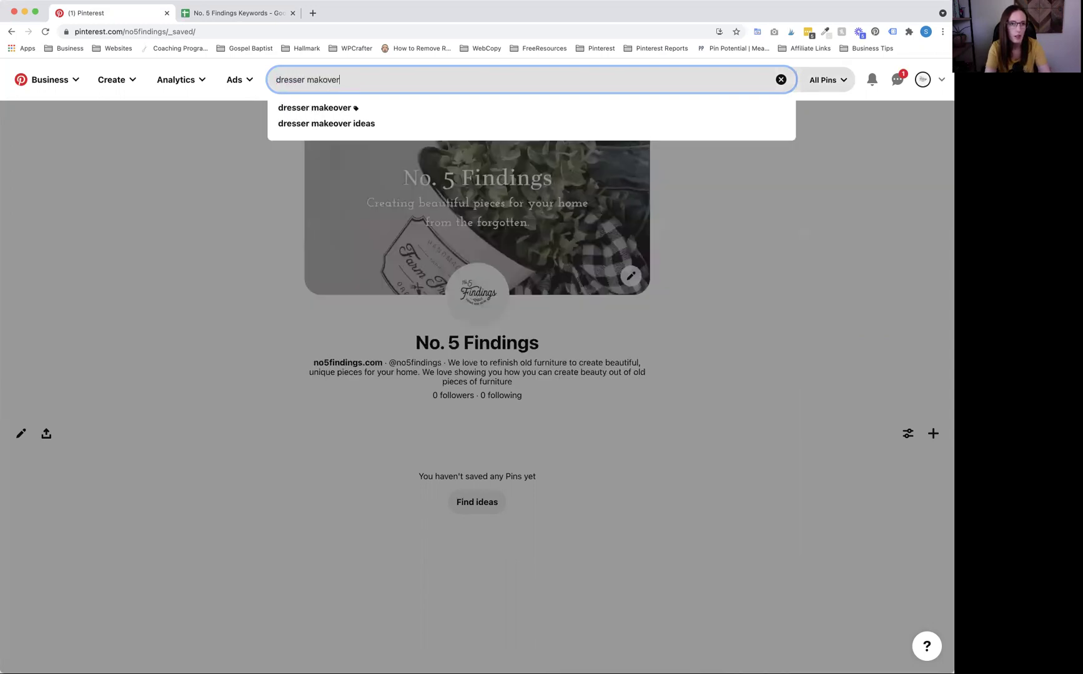
{"action": "key", "text": "BackSpace"}
{"action": "key", "text": "BackSpace"}
{"action": "key", "text": "BackSpace"}
{"action": "type", "text": "eover"}
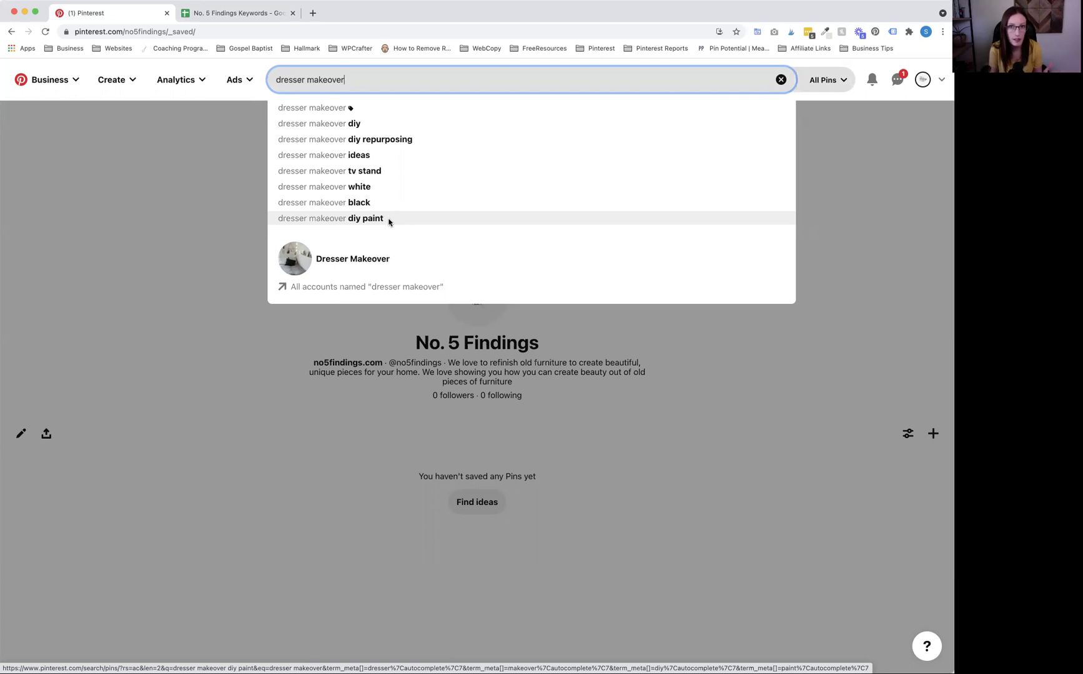
{"action": "left_click", "coordinate": [123, 187]}
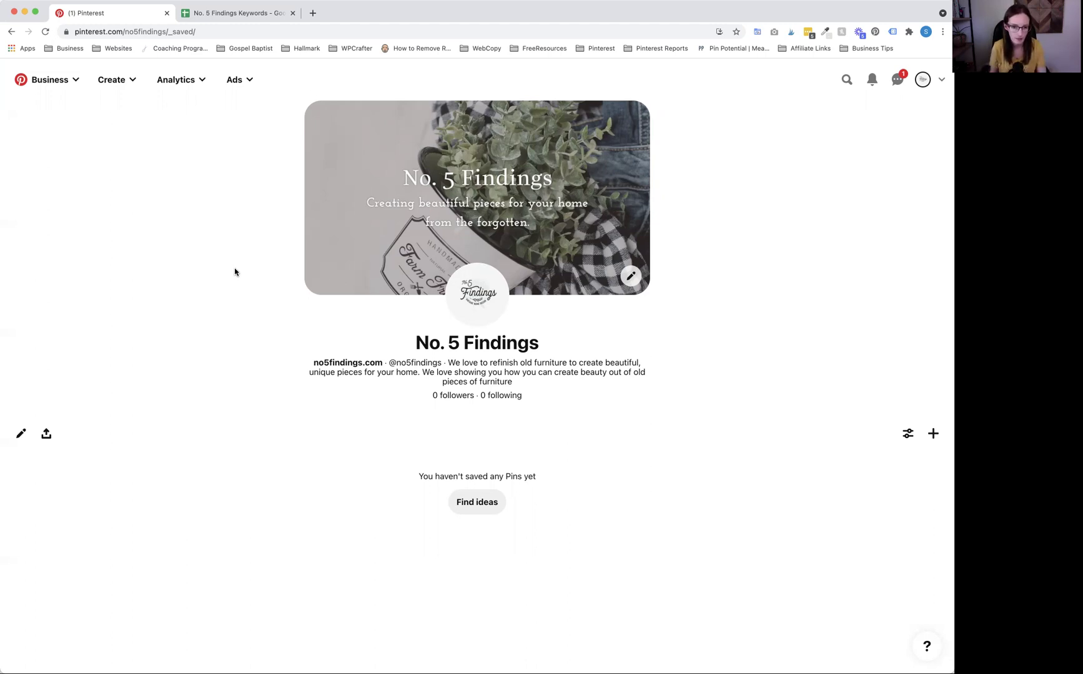
Create a public board named "DIY Furniture Makeovers" without saving any of the suggested pins to it.
{"action": "left_click", "coordinate": [935, 434]}
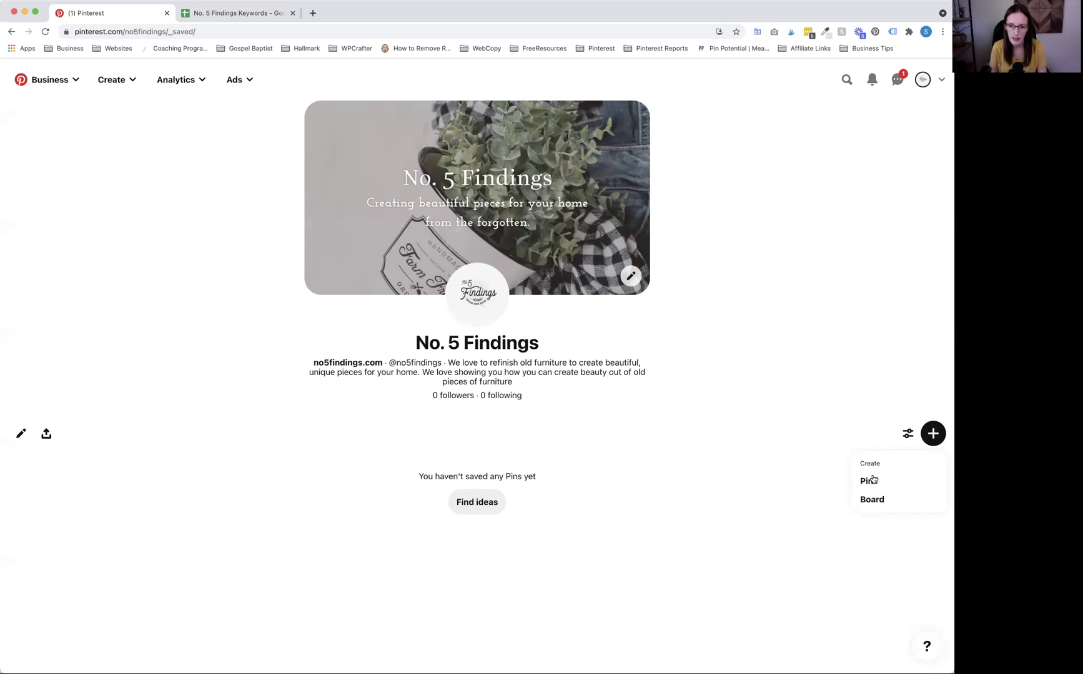
{"action": "left_click", "coordinate": [877, 500]}
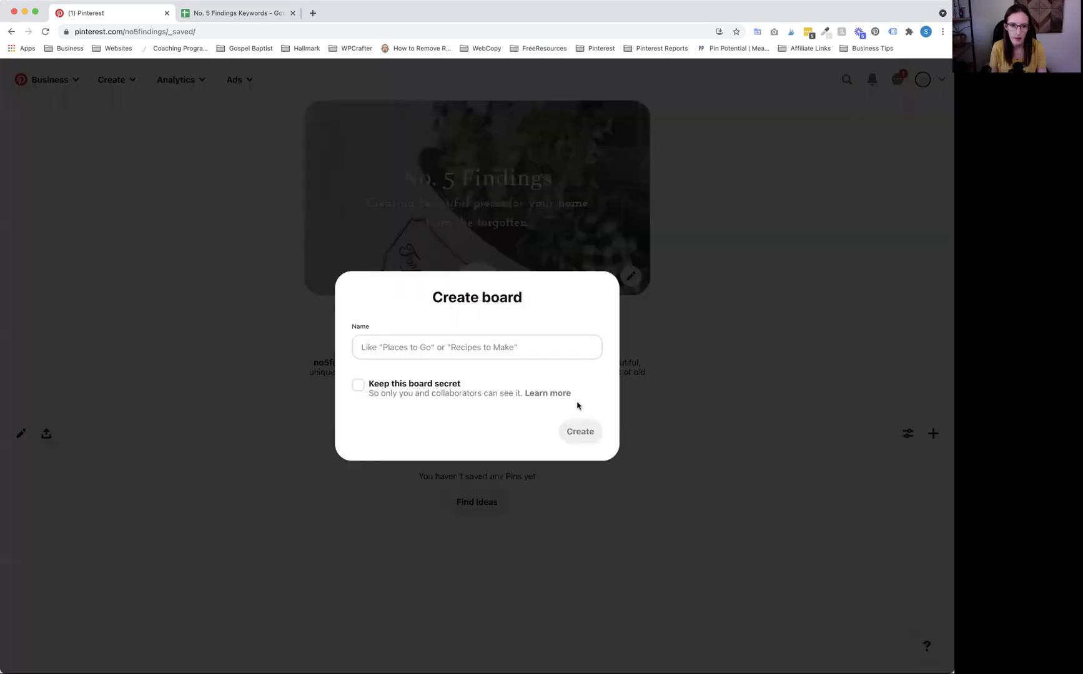
{"action": "left_click", "coordinate": [453, 348]}
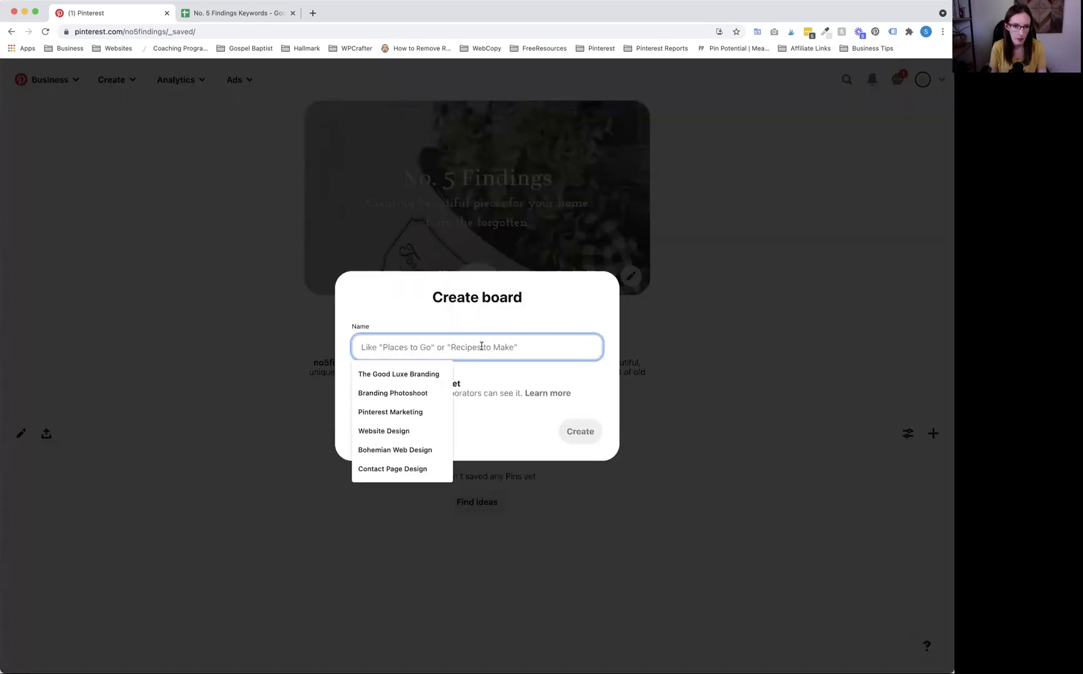
{"action": "left_click", "coordinate": [406, 336]}
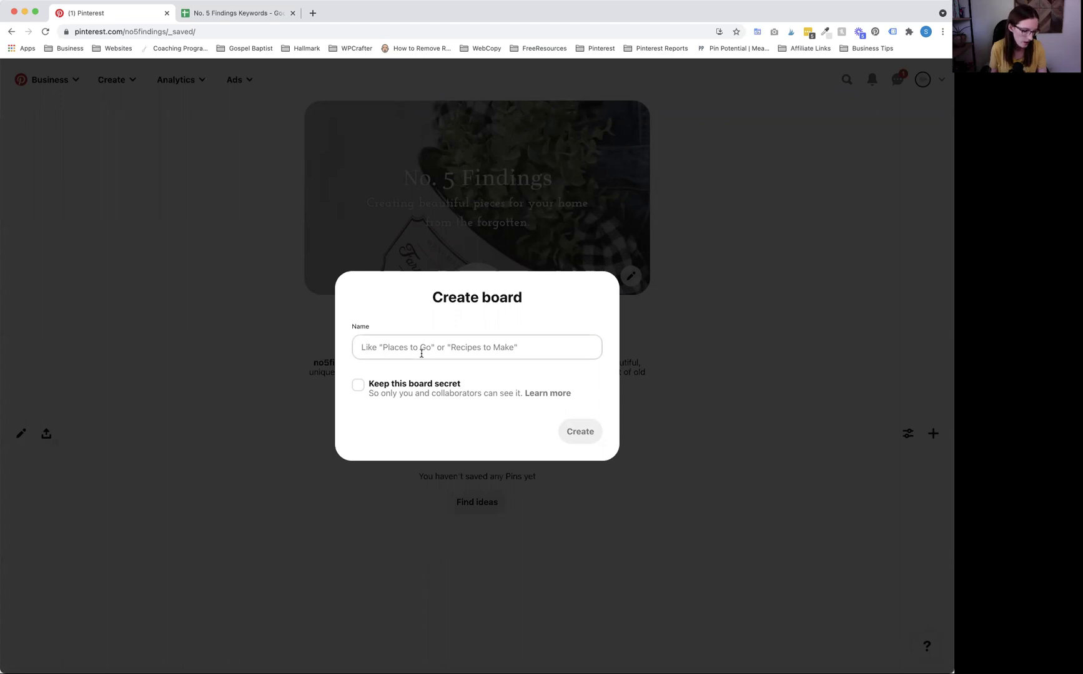
{"action": "left_click", "coordinate": [421, 354]}
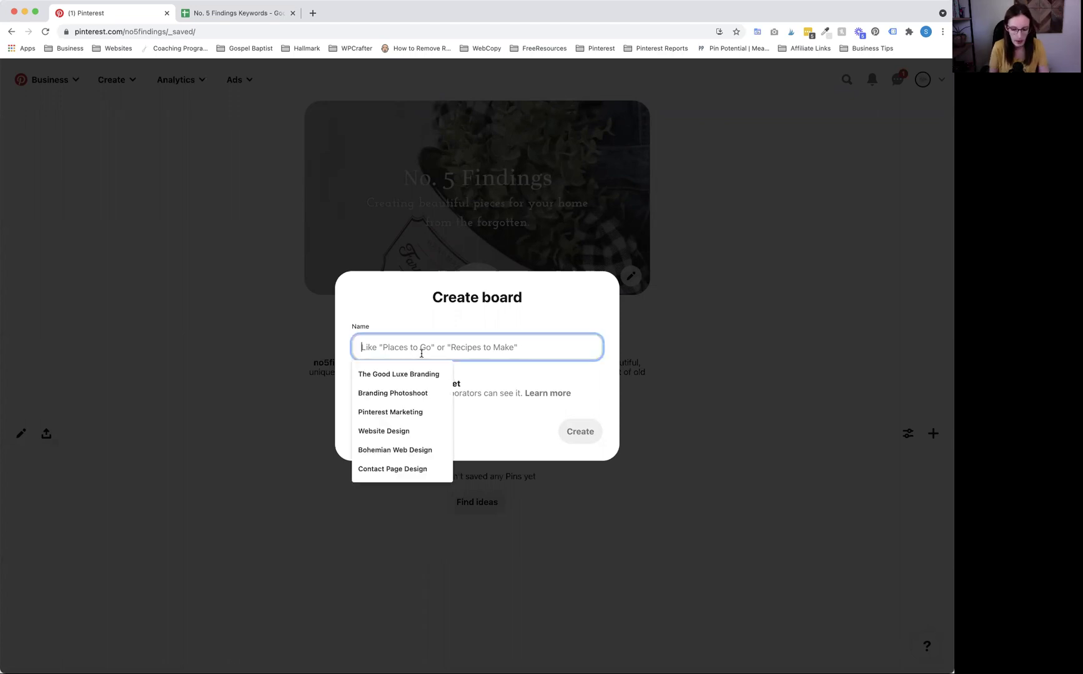
{"action": "type", "text": "DIY Furn"}
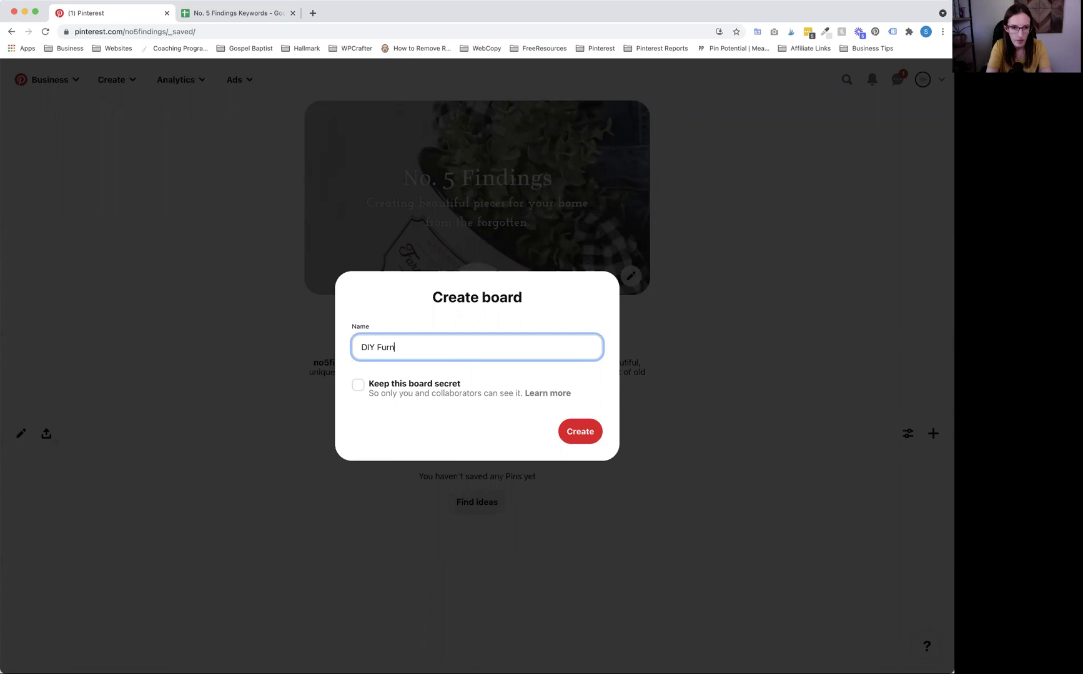
{"action": "type", "text": "iture Makeovers"}
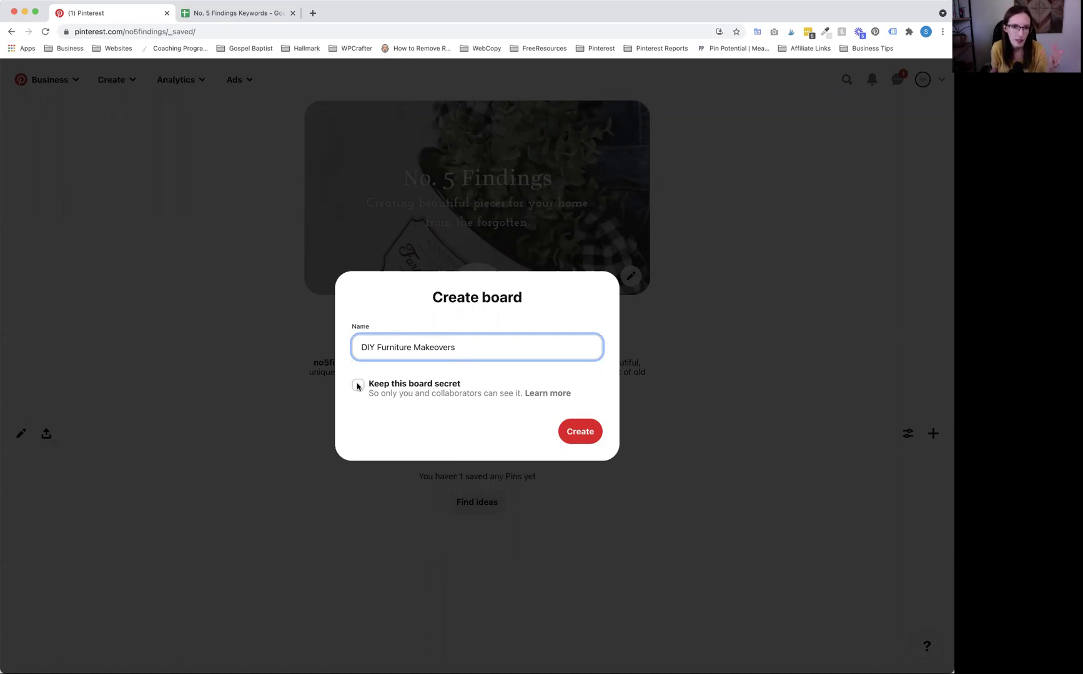
{"action": "left_click", "coordinate": [581, 432]}
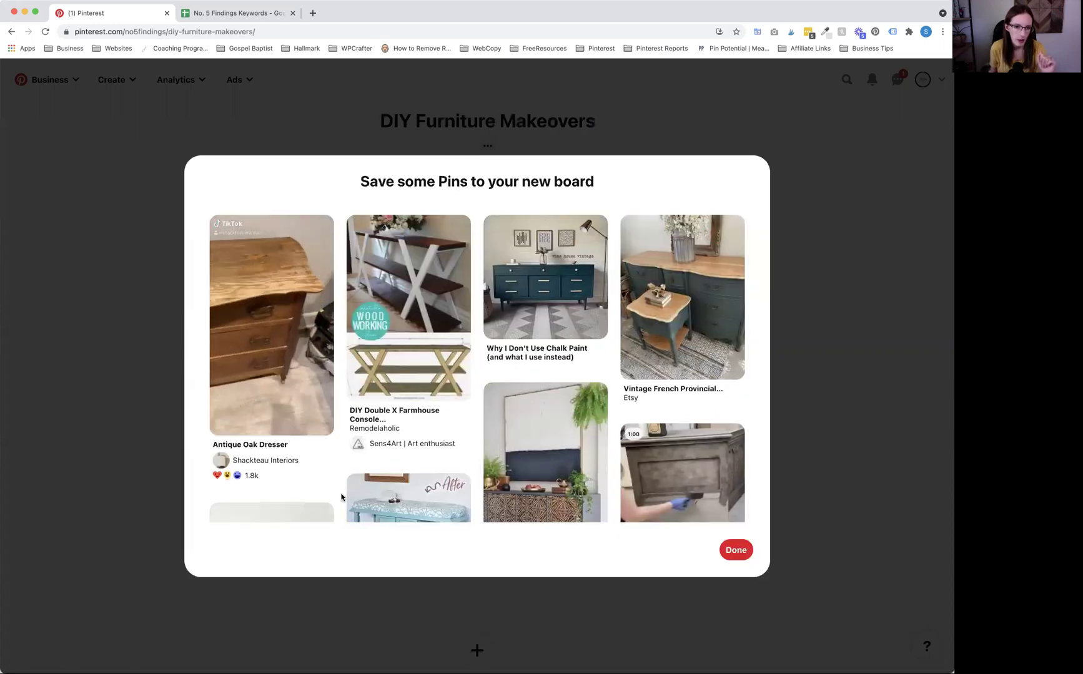
{"action": "left_click", "coordinate": [736, 551]}
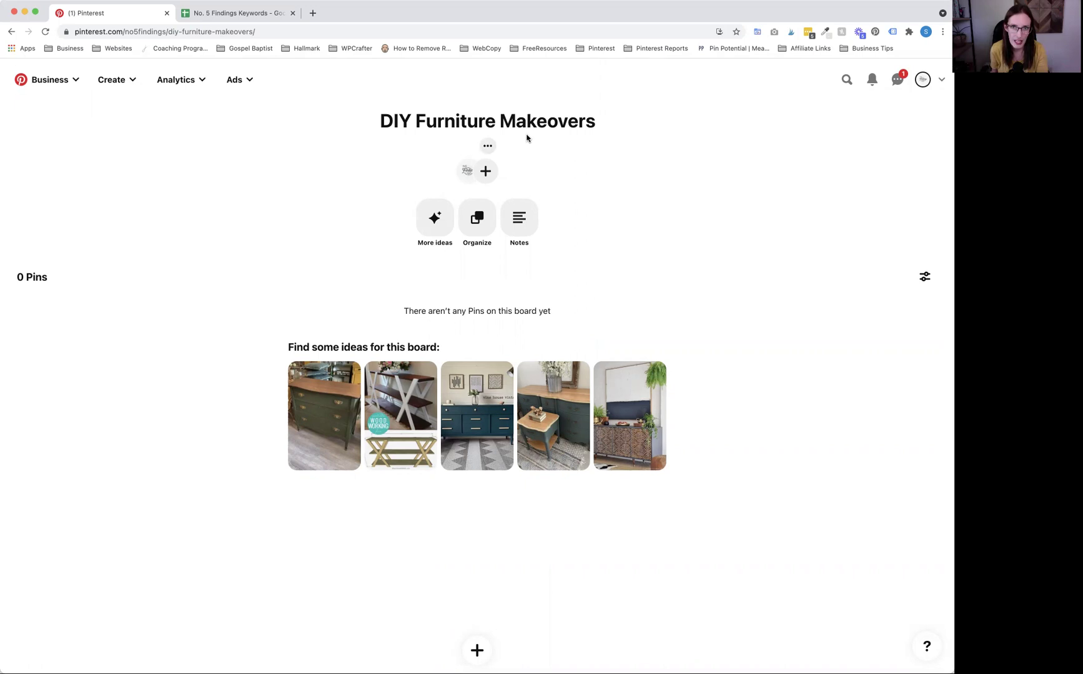
Open the new board for editing and paste the prepared furniture makeover keyword list as its description.
{"action": "left_click", "coordinate": [488, 146]}
{"action": "left_click", "coordinate": [474, 191]}
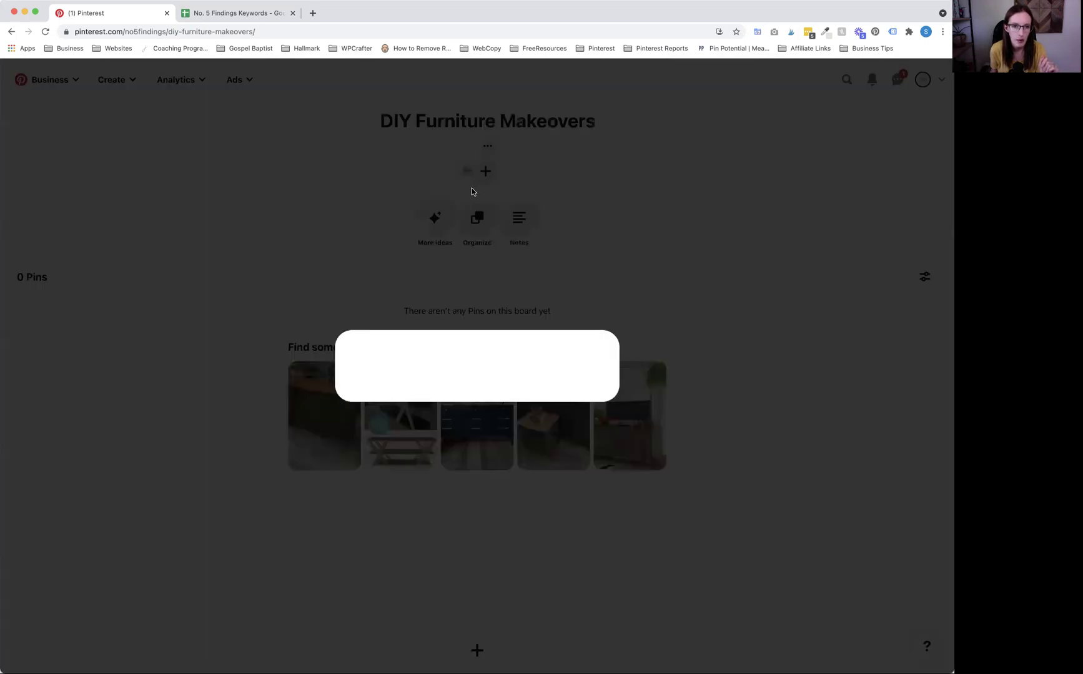
{"action": "left_click", "coordinate": [416, 276]}
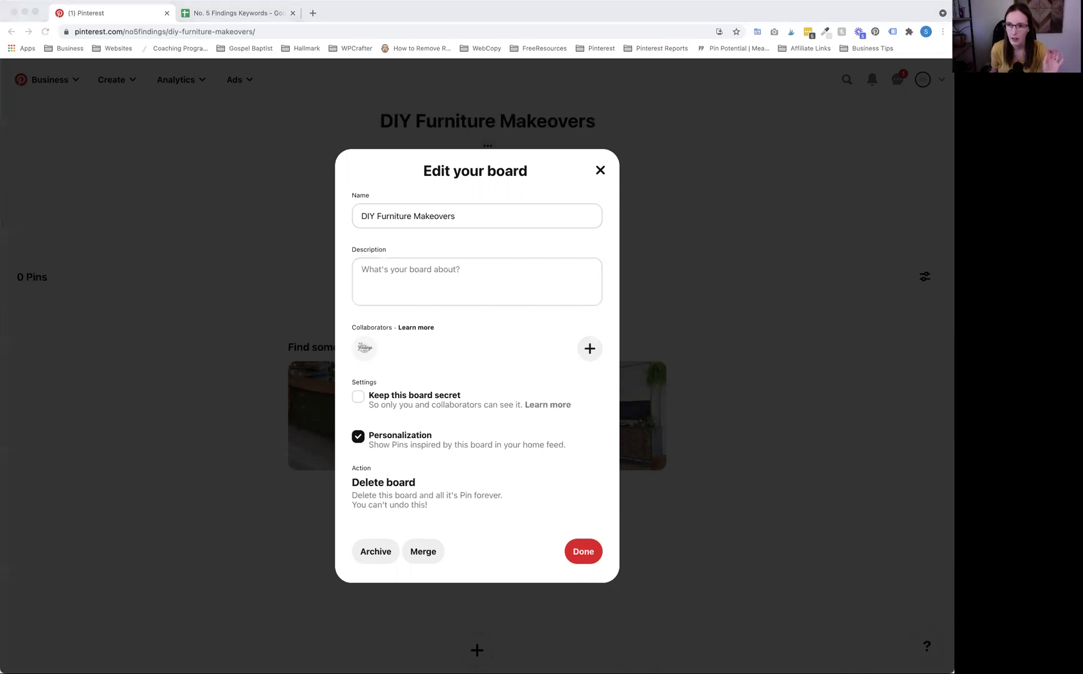
{"action": "left_click", "coordinate": [554, 292]}
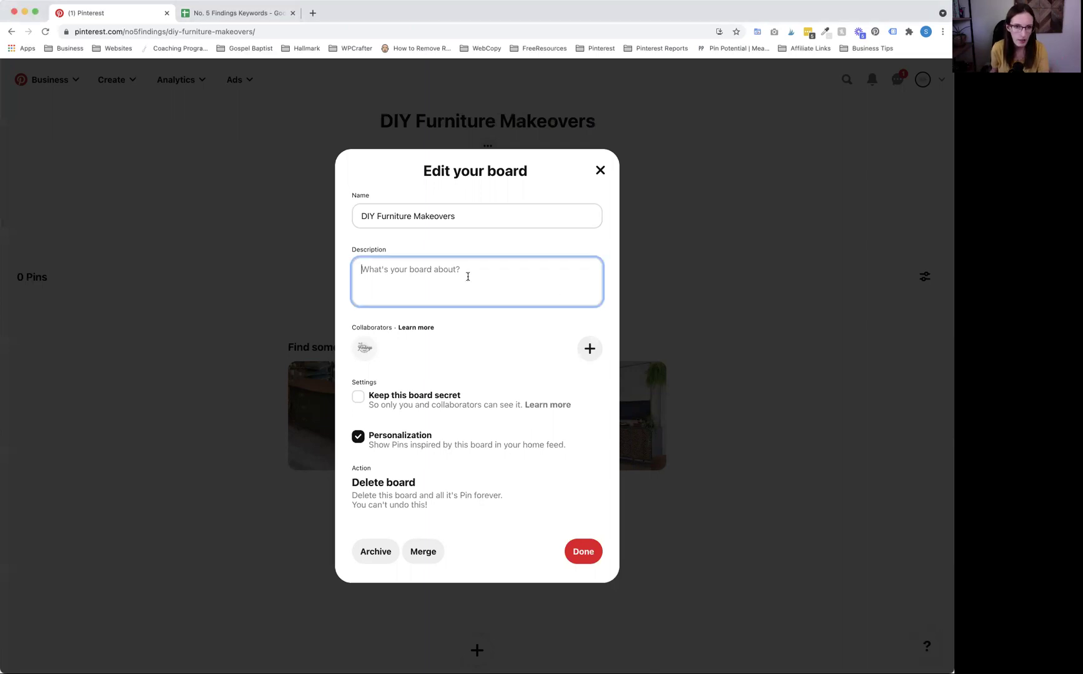
{"action": "key", "text": "super+v"}
{"action": "scroll", "coordinate": [469, 280], "scroll_direction": "up", "scroll_amount": 3}
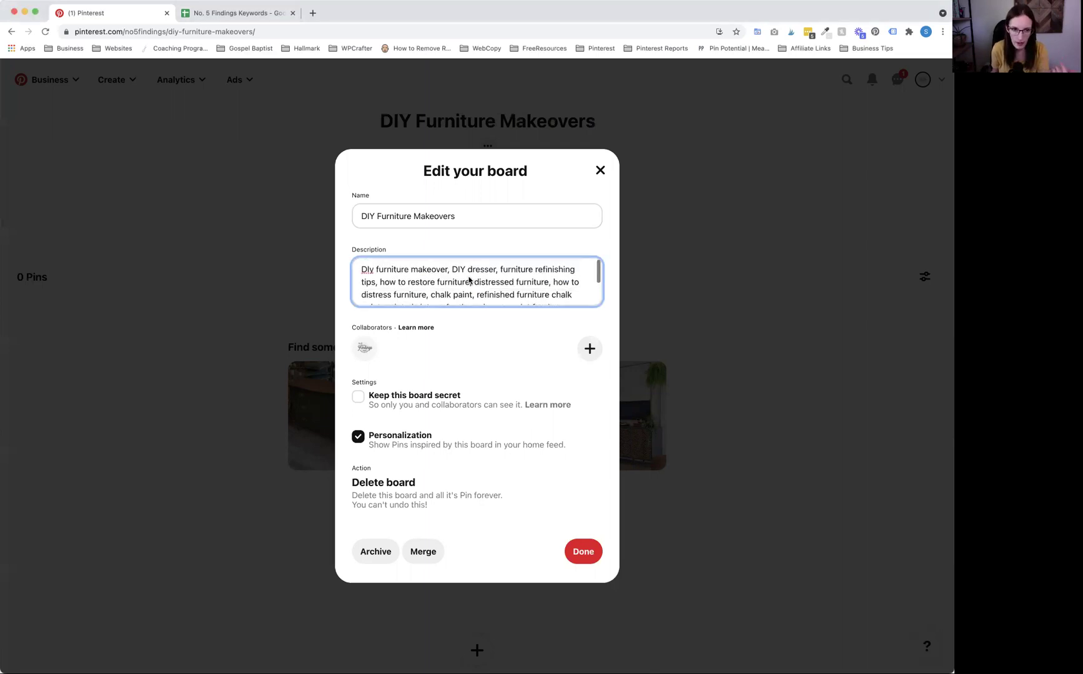
Review the rest of the pasted description keywords and save the board's changes.
{"action": "scroll", "coordinate": [424, 280], "scroll_direction": "down", "scroll_amount": 3}
{"action": "left_click", "coordinate": [466, 282]}
{"action": "left_click_drag", "start_coordinate": [361, 282], "coordinate": [576, 283]}
{"action": "mouse_move", "coordinate": [387, 297]}
{"action": "left_mouse_down"}
{"action": "mouse_move", "coordinate": [362, 296]}
{"action": "mouse_move", "coordinate": [446, 299]}
{"action": "left_mouse_up"}
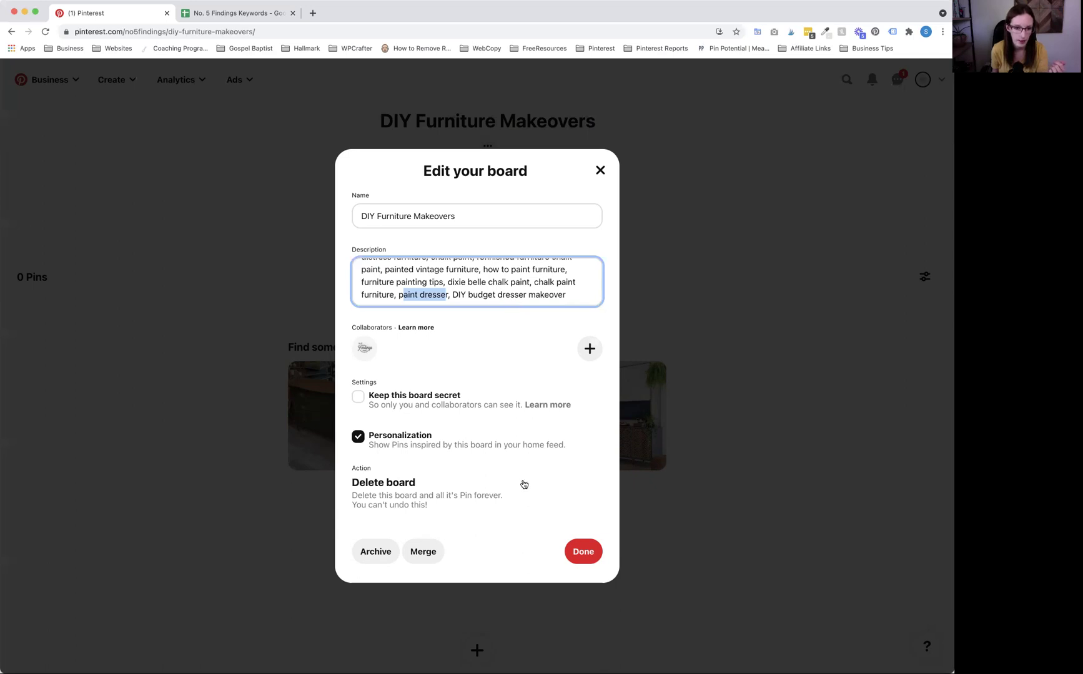
{"action": "left_click", "coordinate": [578, 553]}
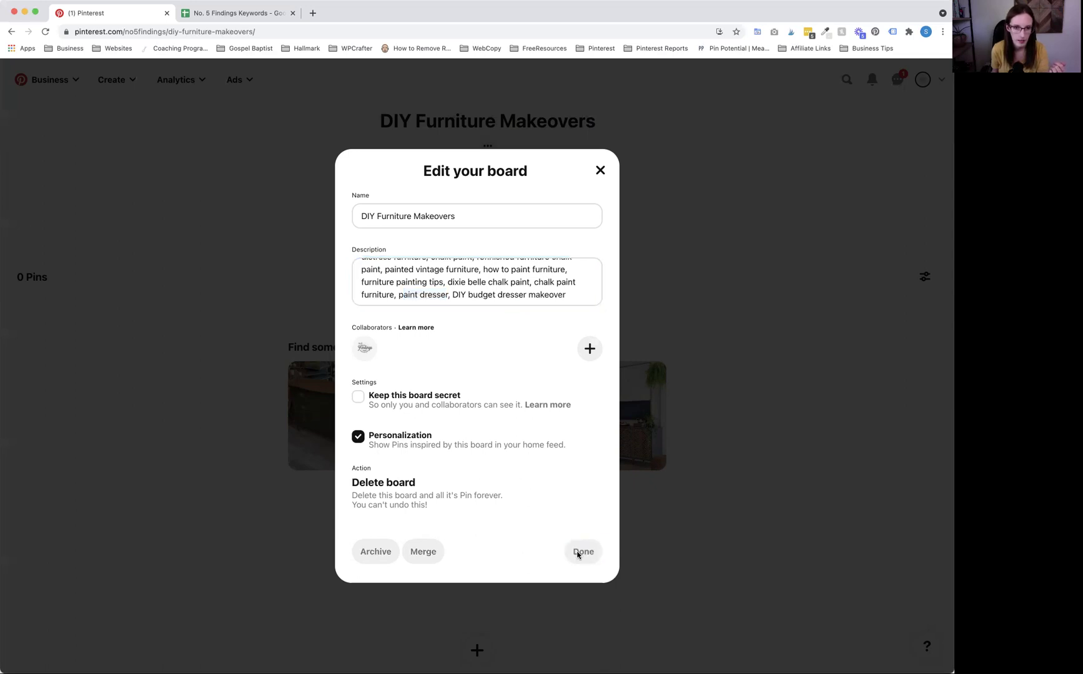